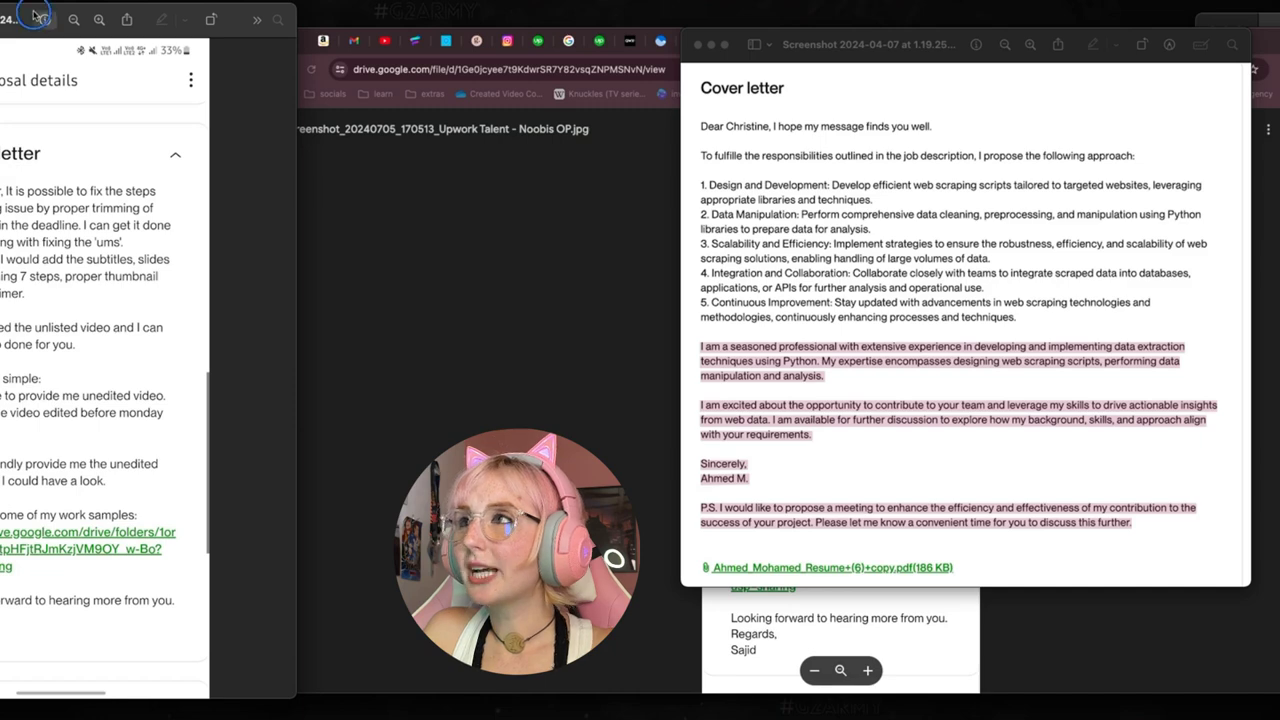
- Move the Preview screenshot aside and copy the Roger cover letter's full Live Text
{"action": "left_click_drag", "start_coordinate": [150, 19], "coordinate": [1132, 17]}
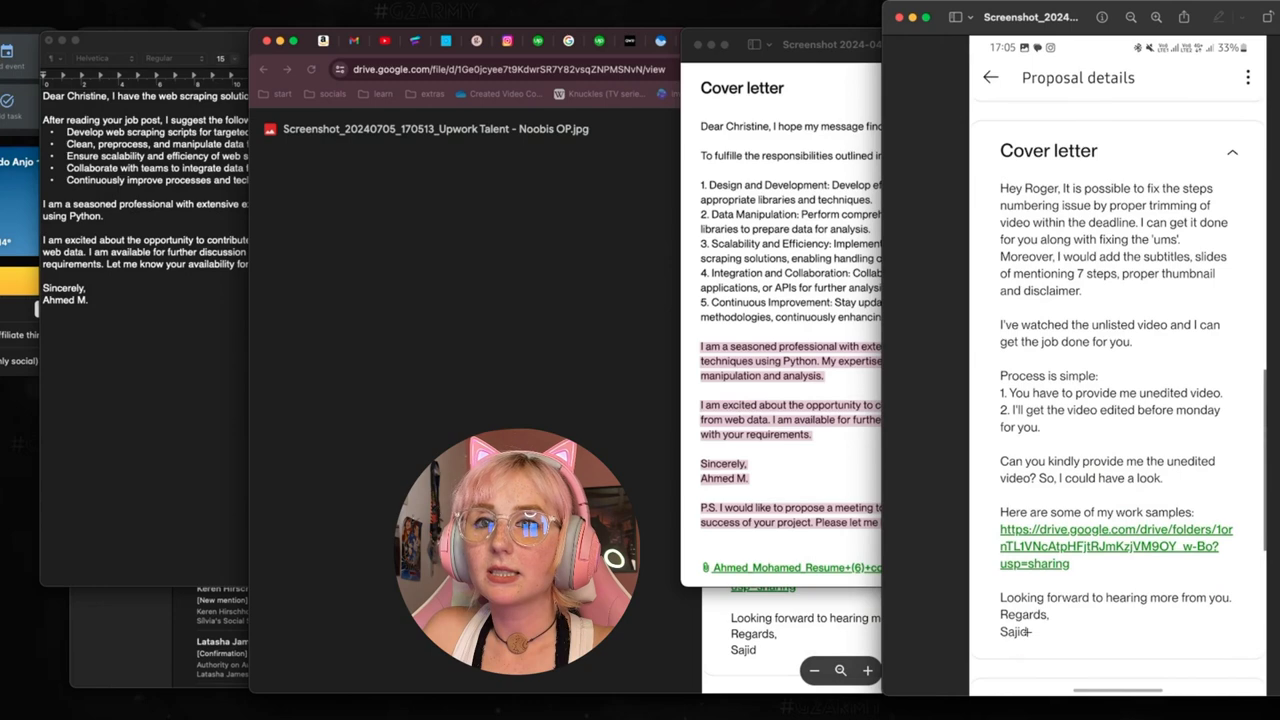
{"action": "left_click_drag", "start_coordinate": [1022, 632], "coordinate": [1000, 427]}
{"action": "left_click_drag", "start_coordinate": [976, 112], "coordinate": [976, 112]}
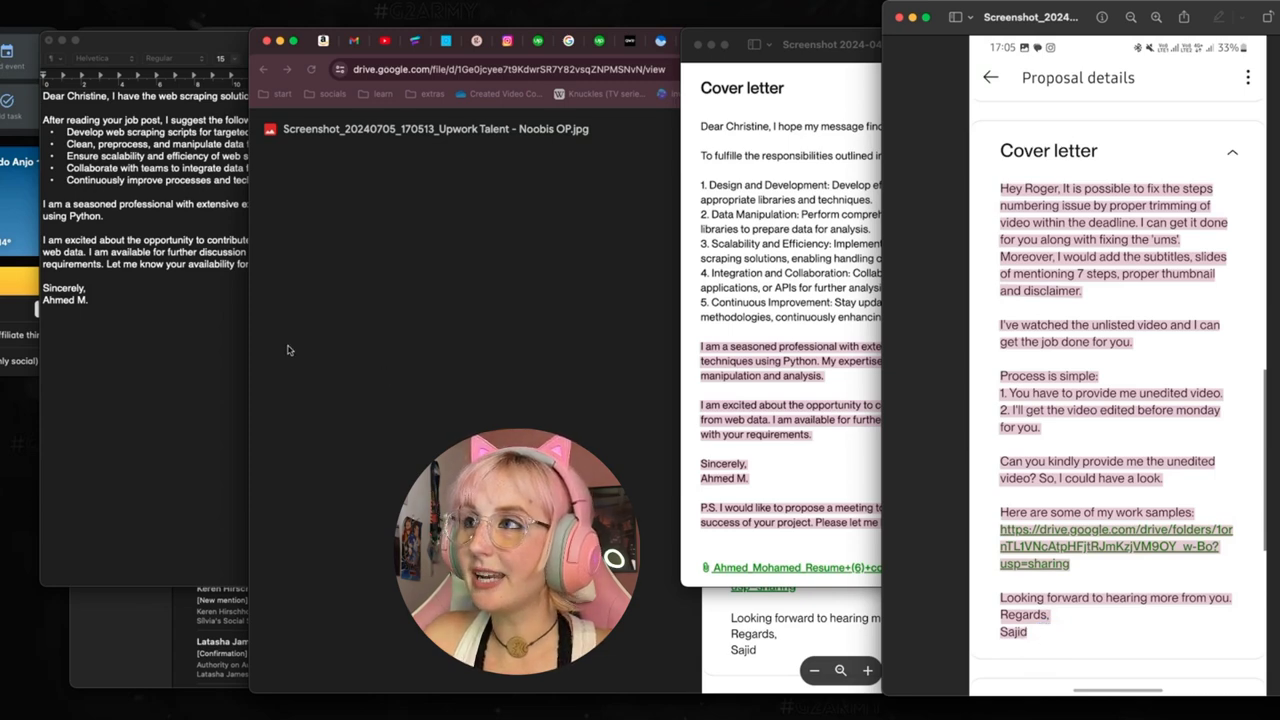
- Replace the old Christine letter in TextEdit with the copied Roger letter, greeting on its own line
{"action": "left_click", "coordinate": [209, 333]}
{"action": "key", "text": "super+a"}
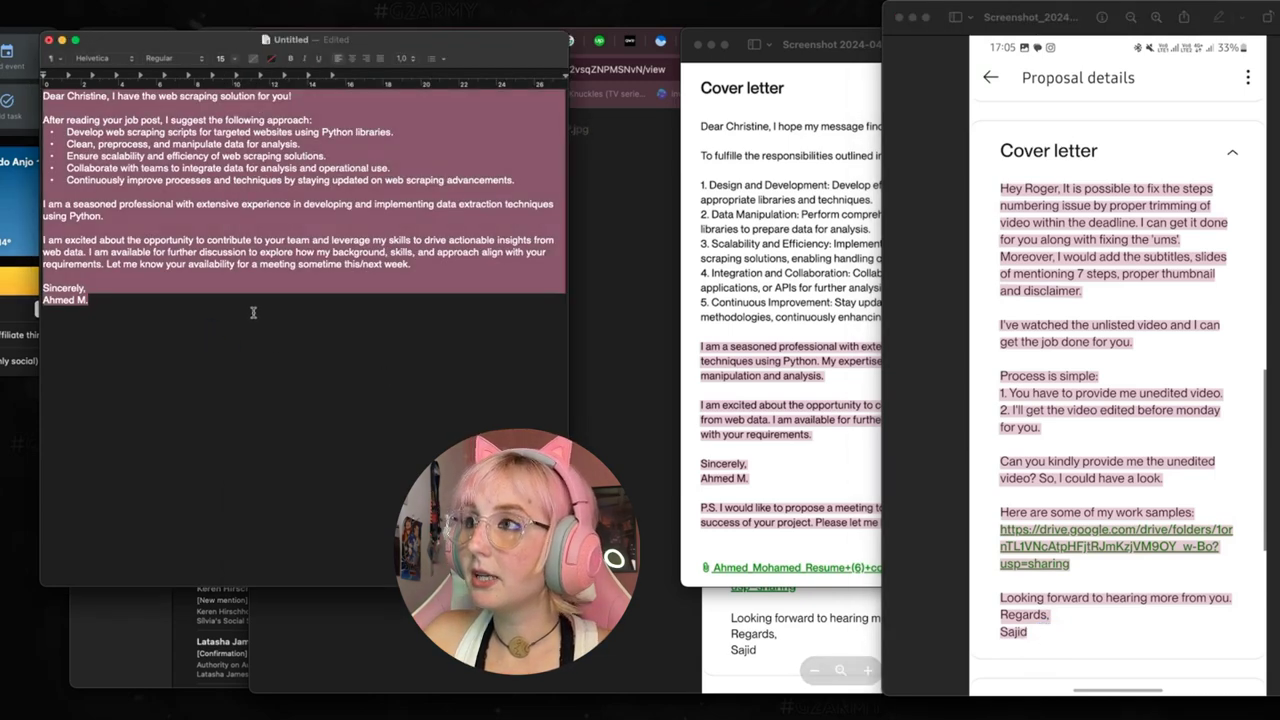
{"action": "type", "text": "Hey Roger, It is possible to fix the steps numbering issue by proper trimming of video within the deadline. I can get it done for you along with fixing the ums. Moreover, I would add the subtitles, slides of mentioning 7 steps, proper thumbnail and disclaimer. I've watched the unlisted video and I can get the job done for you. Process is simple: You have to provide me unedited video. I'll get the video edited before monday for you. Can you kindly provide me the unedited video? So, I could have a look. Here are some of my work samples: https://drive.google.com/drive/folders/1or nTL1VNcAtpHFjtRJmKzjVM9OY w-Bo? usp=sharing Looking forward to hearing more from you. Regards, Sajid"}
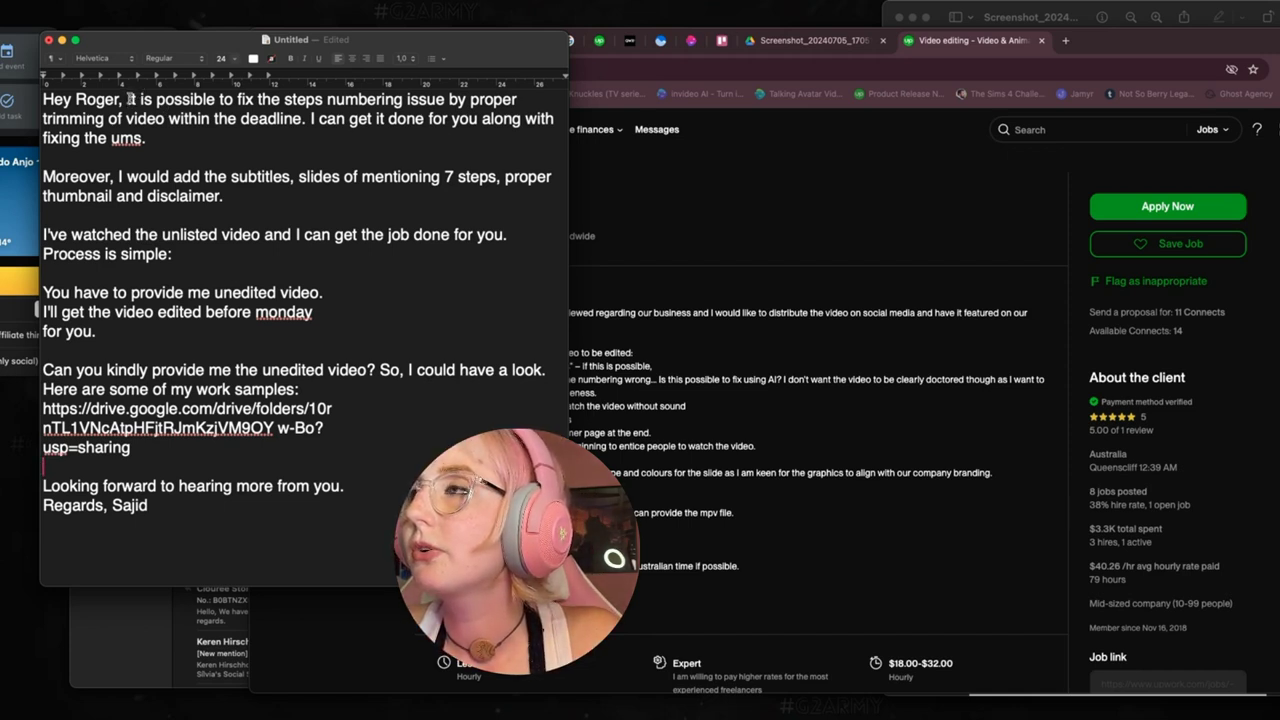
{"action": "left_click", "coordinate": [129, 98]}
{"action": "key", "text": "Return"}
{"action": "key", "text": "Return"}
{"action": "key", "text": "Left"}
{"action": "key", "text": "Left"}
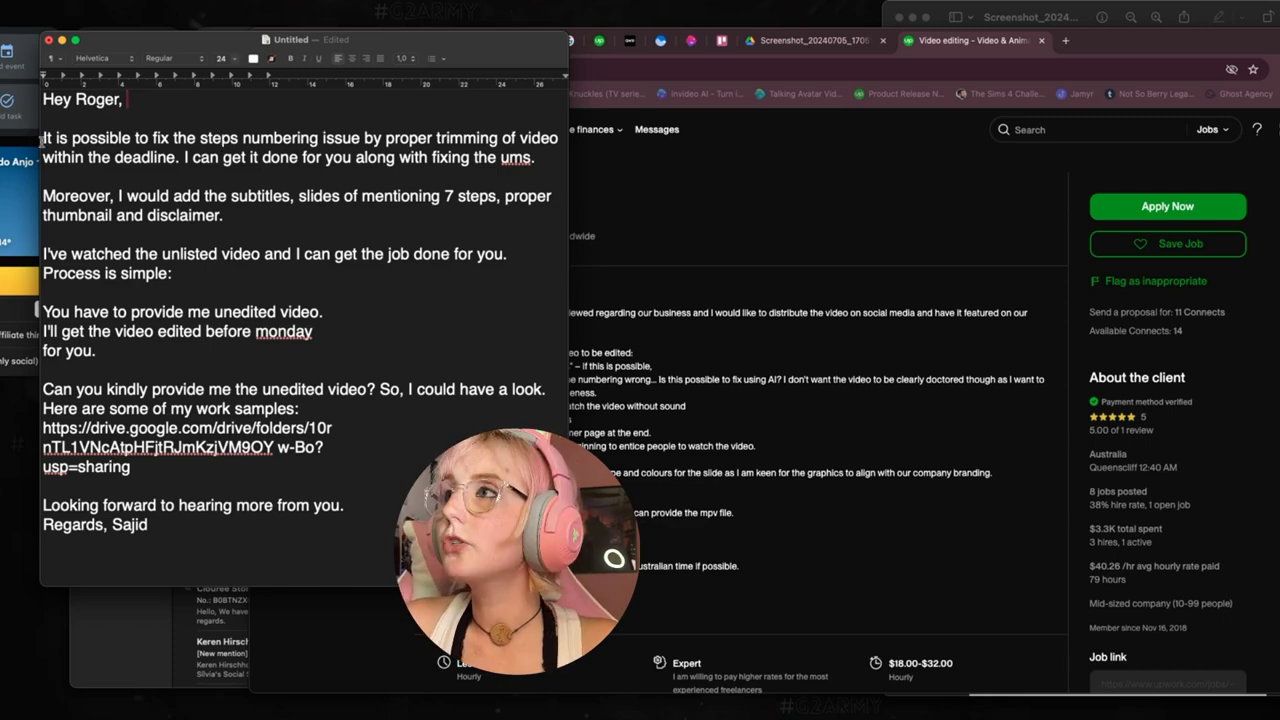
- Change 'It is possible to' to 'I can totally' and delete 'by proper trimming of video'
{"action": "left_click_drag", "start_coordinate": [44, 140], "coordinate": [152, 140]}
{"action": "key", "text": "BackSpace"}
{"action": "type", "text": "I can totally"}
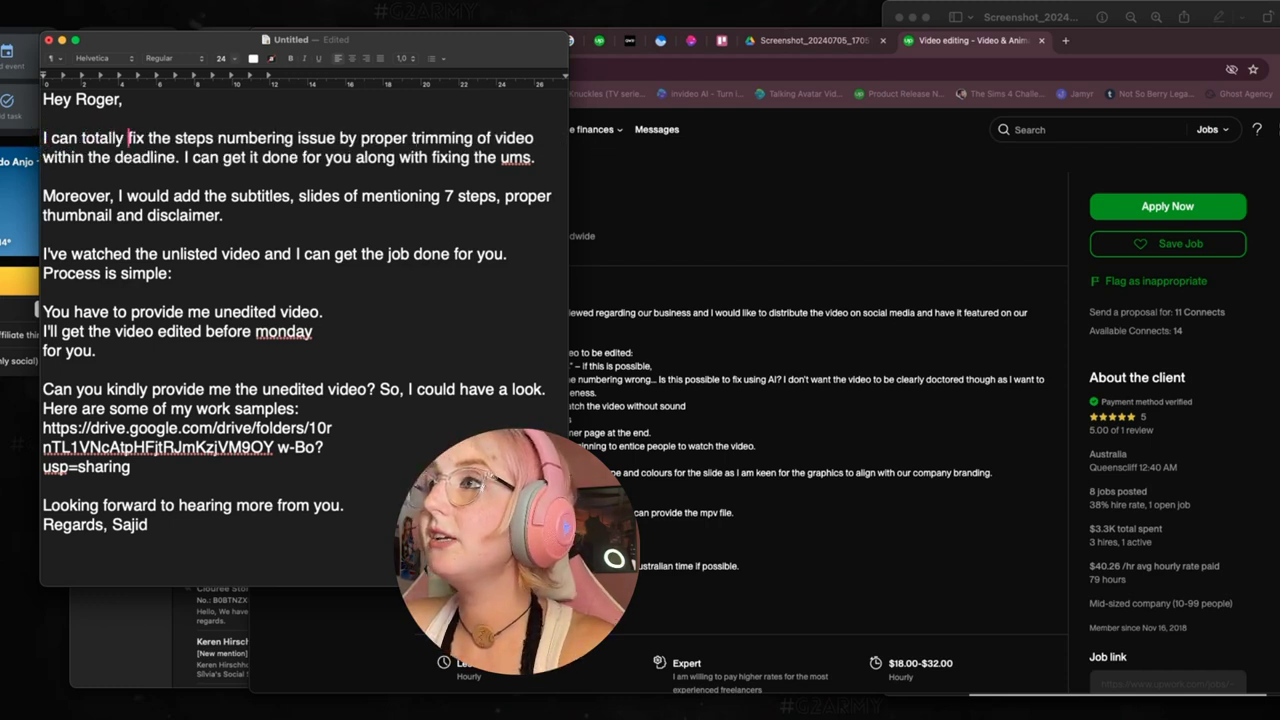
{"action": "left_click", "coordinate": [348, 138]}
{"action": "left_click_drag", "start_coordinate": [348, 138], "coordinate": [557, 136]}
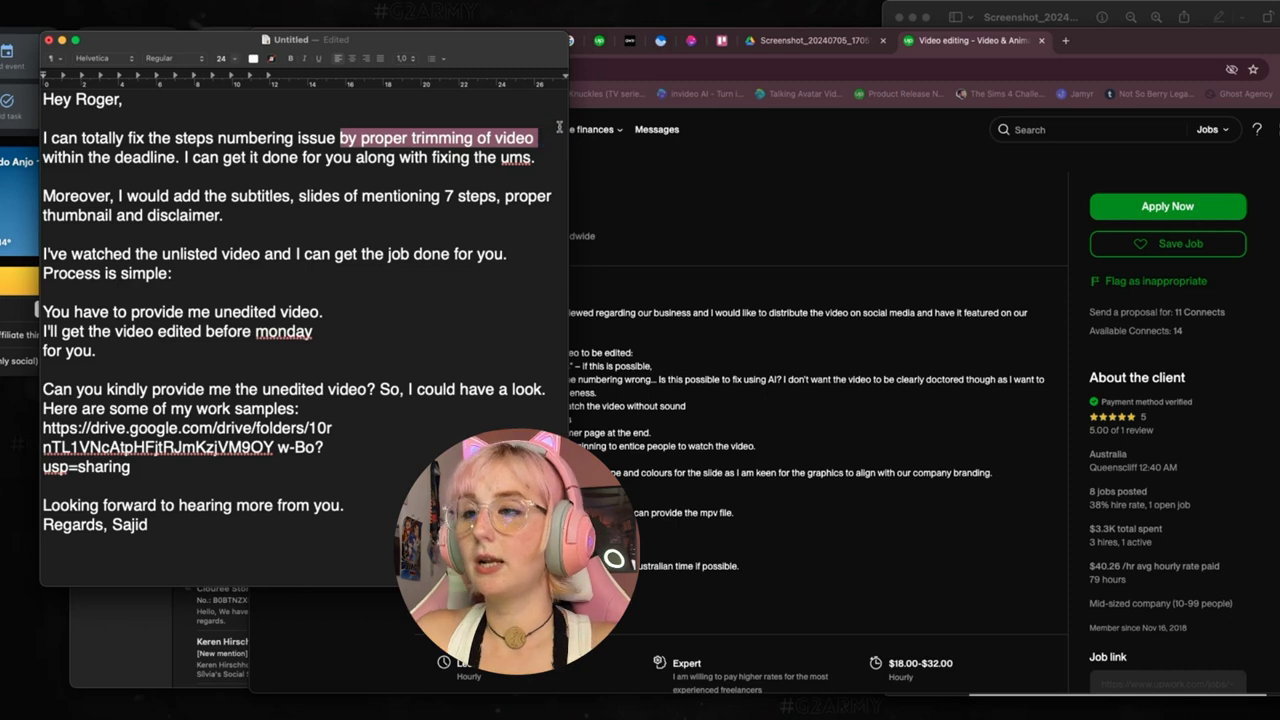
{"action": "key", "text": "BackSpace"}
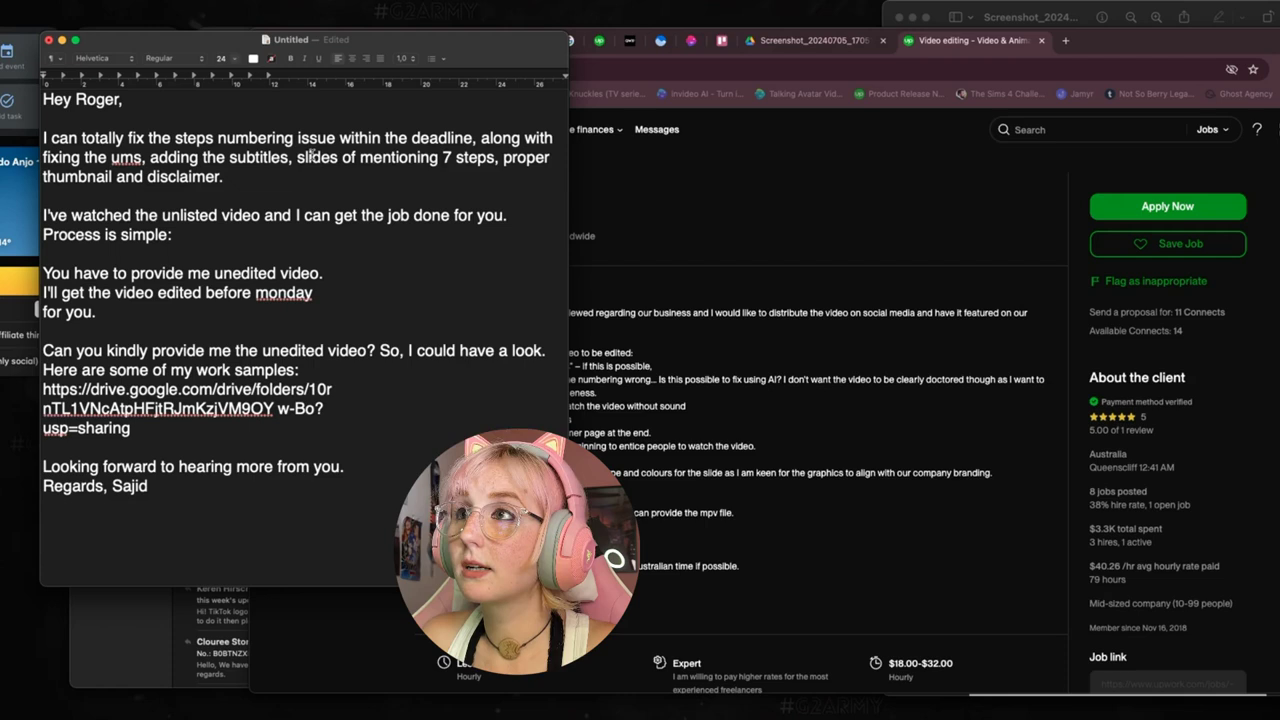
{"action": "left_click_drag", "start_coordinate": [339, 157], "coordinate": [496, 157]}
- Replace 'of mentioning 7 steps' with 'as requested' and start the process sentence with 'The p'
{"action": "key", "text": "BackSpace"}
{"action": "type", "text": "as requested"}
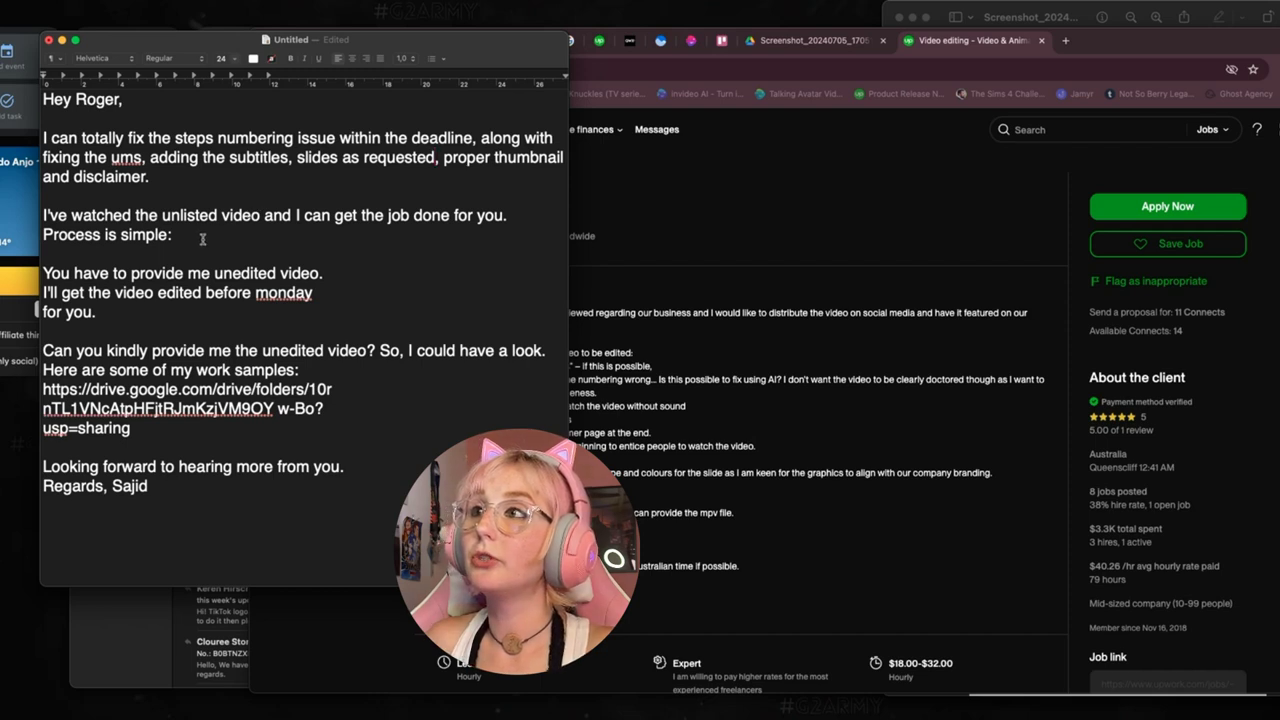
{"action": "left_click", "coordinate": [53, 234]}
{"action": "key", "text": "BackSpace"}
{"action": "type", "text": "The p"}
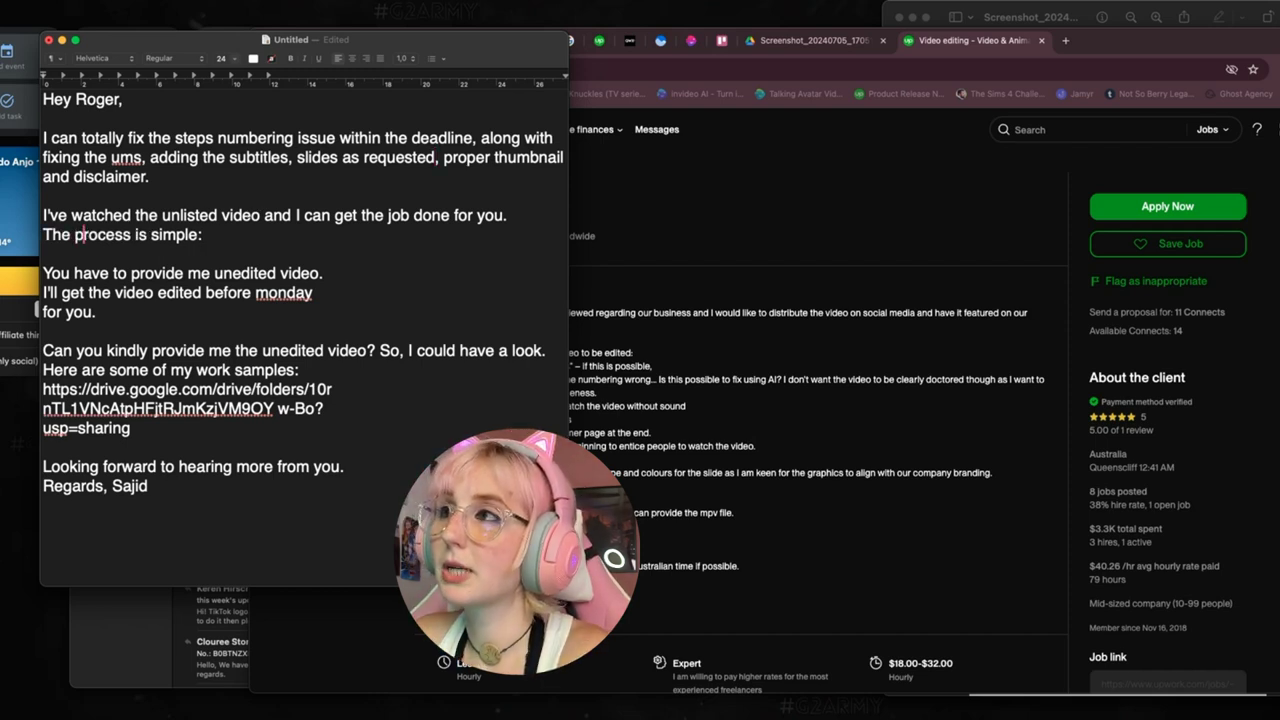
- Number the steps '1.' and '2.', rewording the first to 'You'll ... the unedited'
{"action": "left_click", "coordinate": [43, 272]}
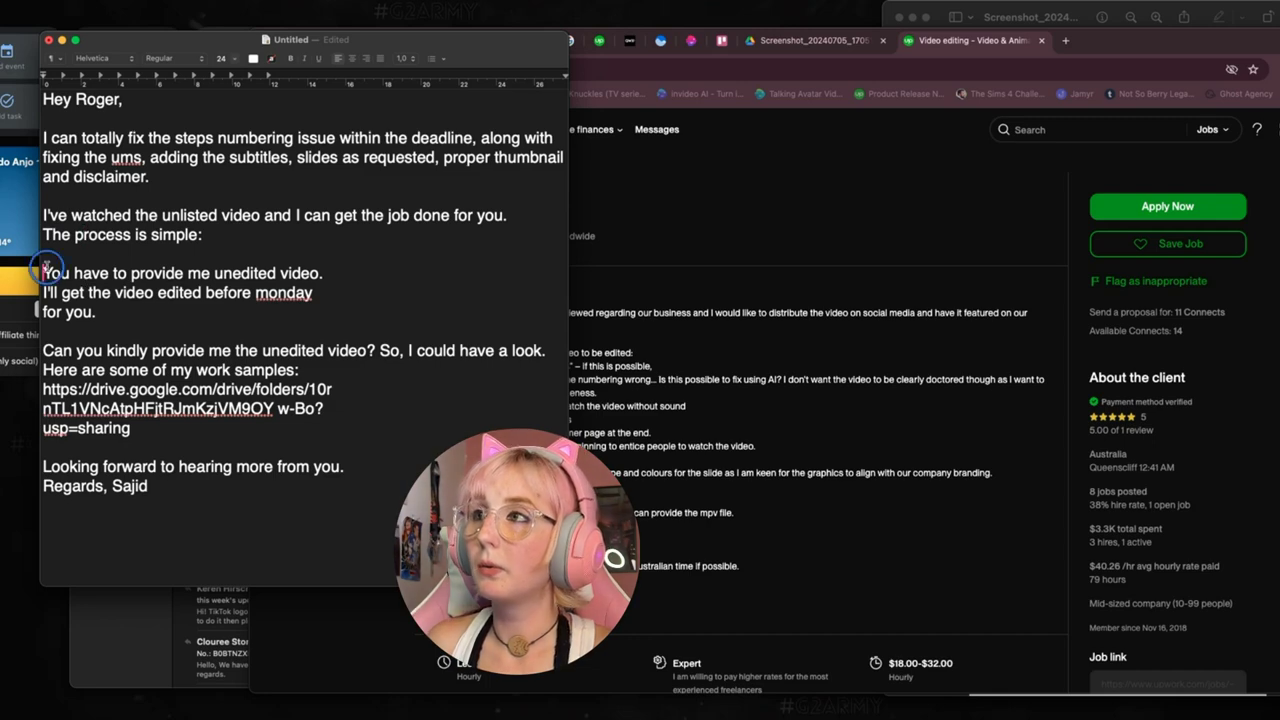
{"action": "type", "text": "1."}
{"action": "left_click_drag", "start_coordinate": [92, 272], "coordinate": [150, 265]}
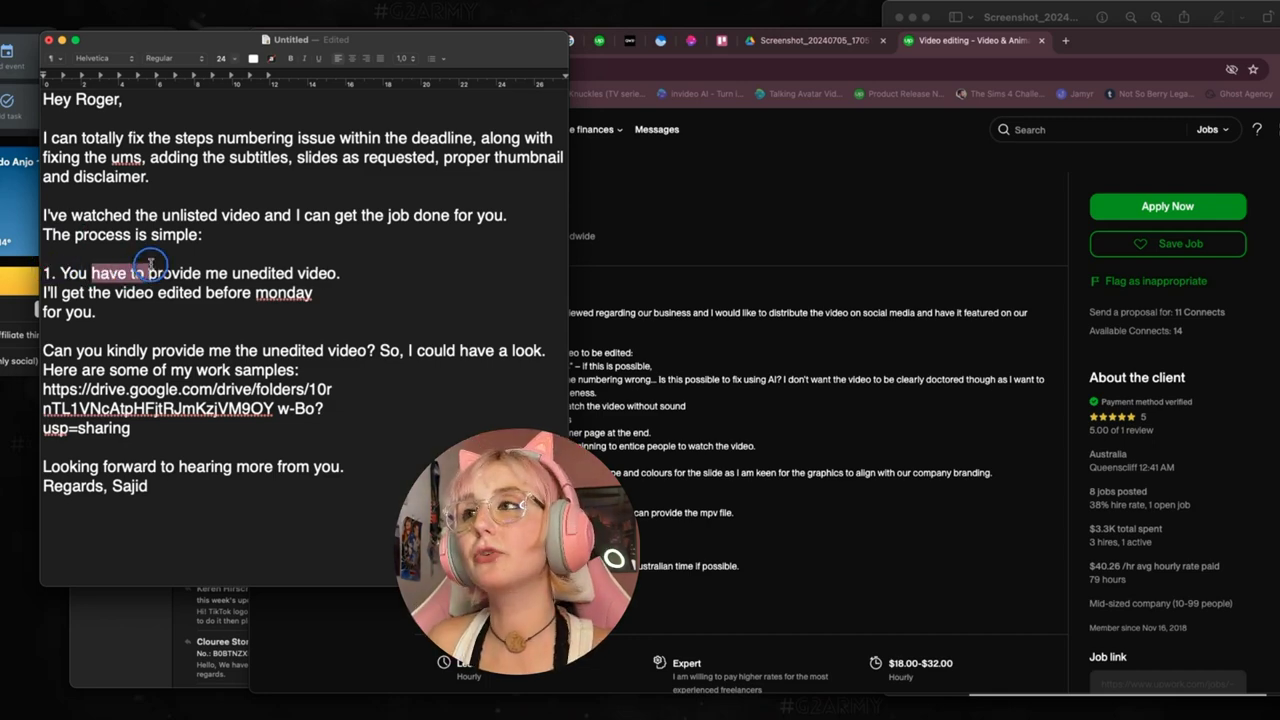
{"action": "key", "text": "BackSpace"}
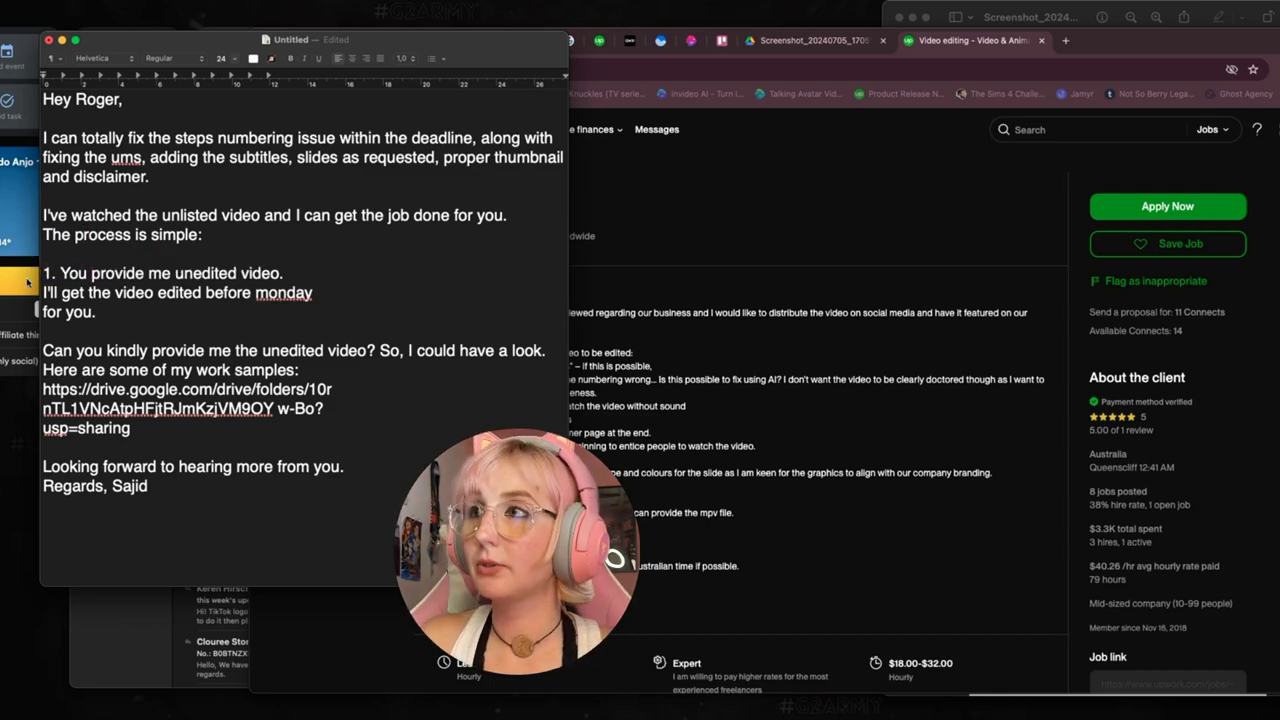
{"action": "left_click", "coordinate": [87, 272]}
{"action": "type", "text": "'ll"}
{"action": "left_click", "coordinate": [184, 272]}
{"action": "type", "text": "the"}
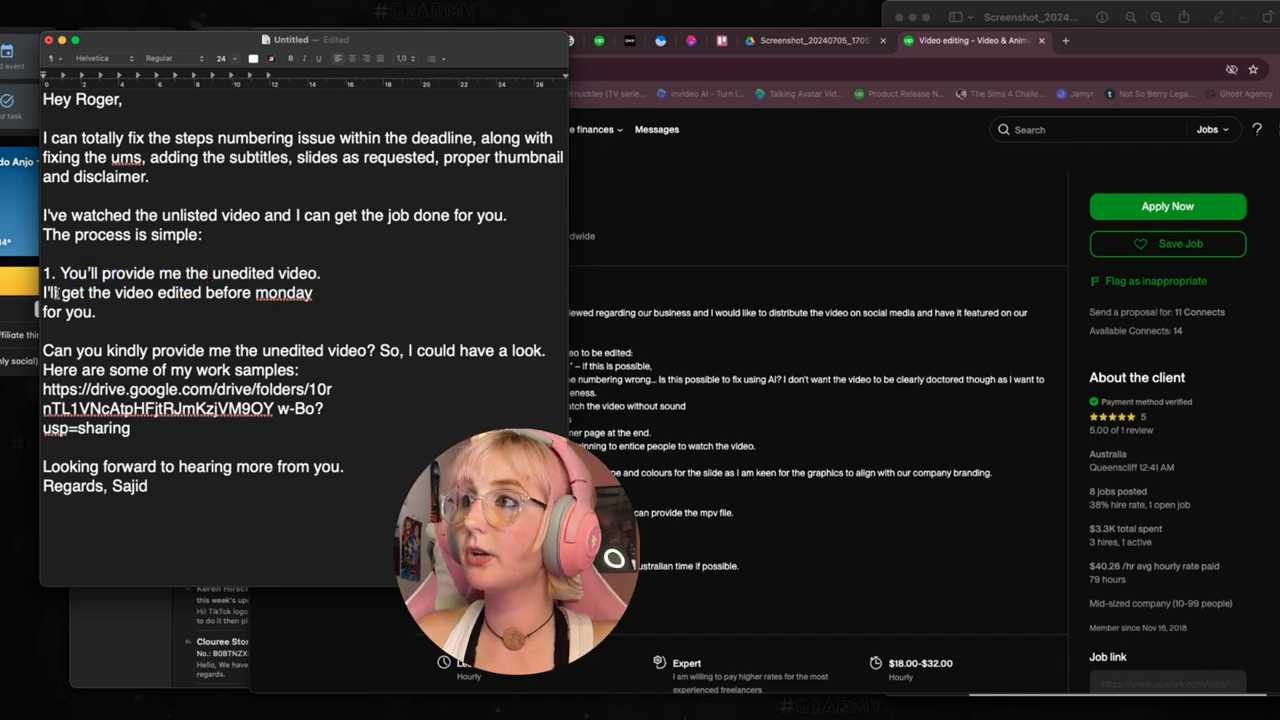
{"action": "type", "text": "2."}
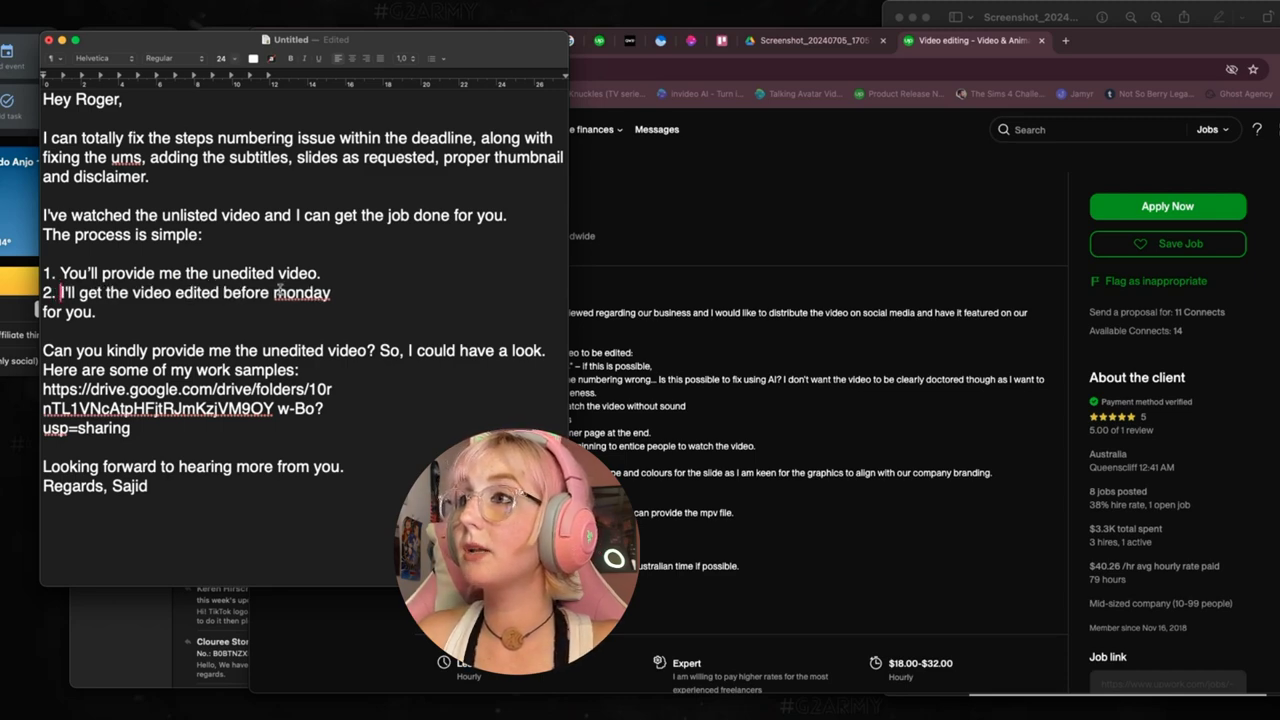
- Capitalise 'Monday' and remove the dangling 'for you.' line
{"action": "double_click", "coordinate": [280, 292]}
{"action": "type", "text": "Monday"}
{"action": "key", "text": "shift+Down"}
{"action": "key", "text": "Delete"}
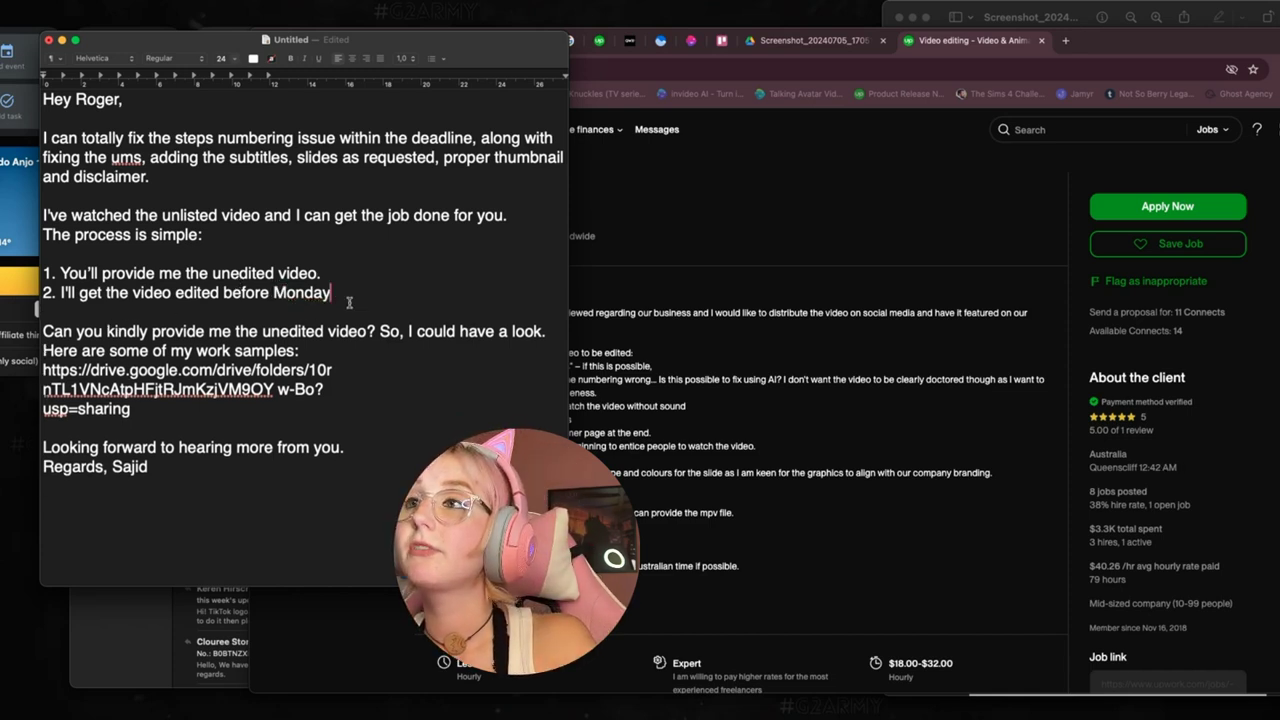
- Join the work-samples link, including 'usp=sharing', into a single line after 'samples:'
{"action": "key", "text": "super+z"}
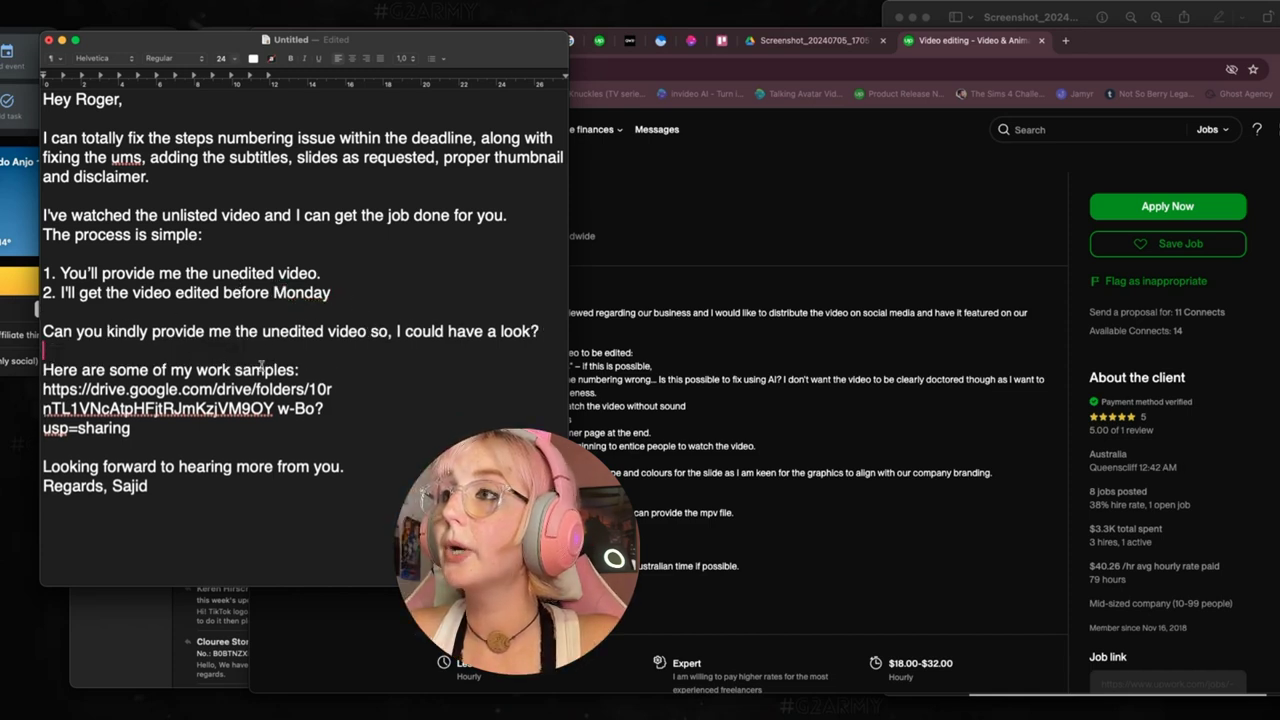
{"action": "key", "text": "Down"}
{"action": "key", "text": "Down"}
{"action": "key", "text": "BackSpace"}
{"action": "left_click", "coordinate": [37, 406]}
{"action": "key", "text": "BackSpace"}
{"action": "key", "text": "Down"}
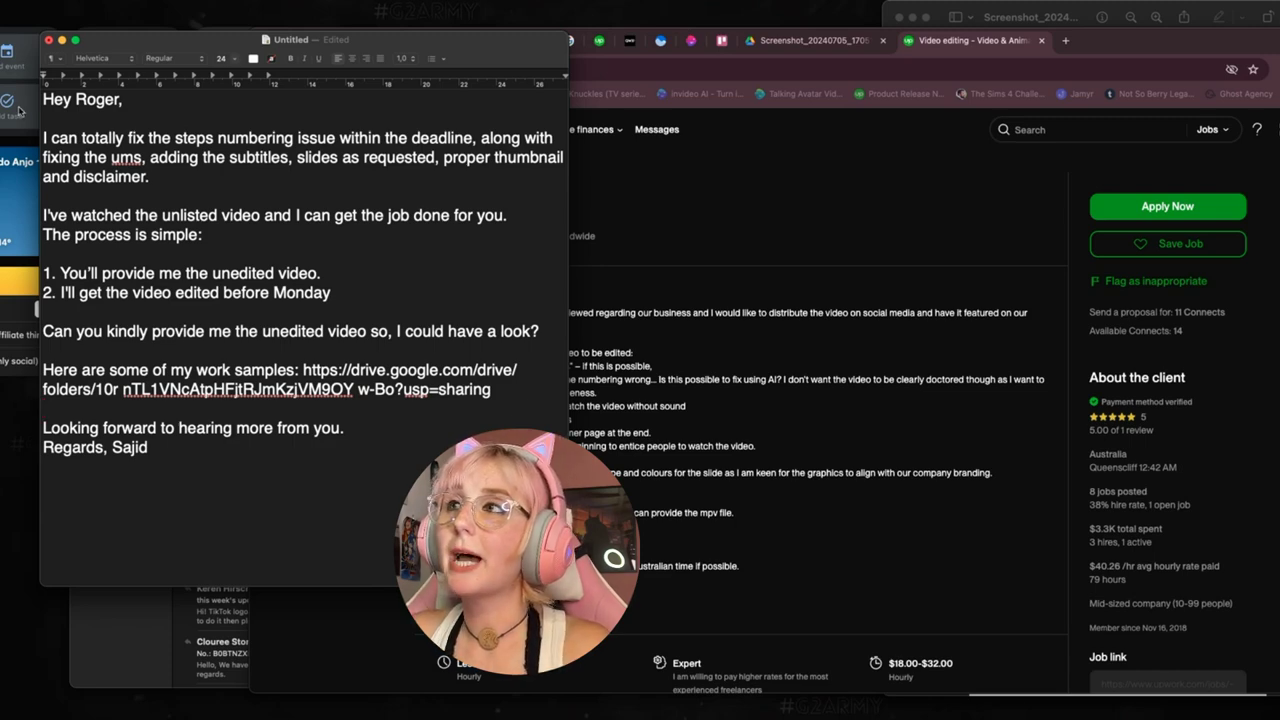
{"action": "double_click", "coordinate": [122, 157]}
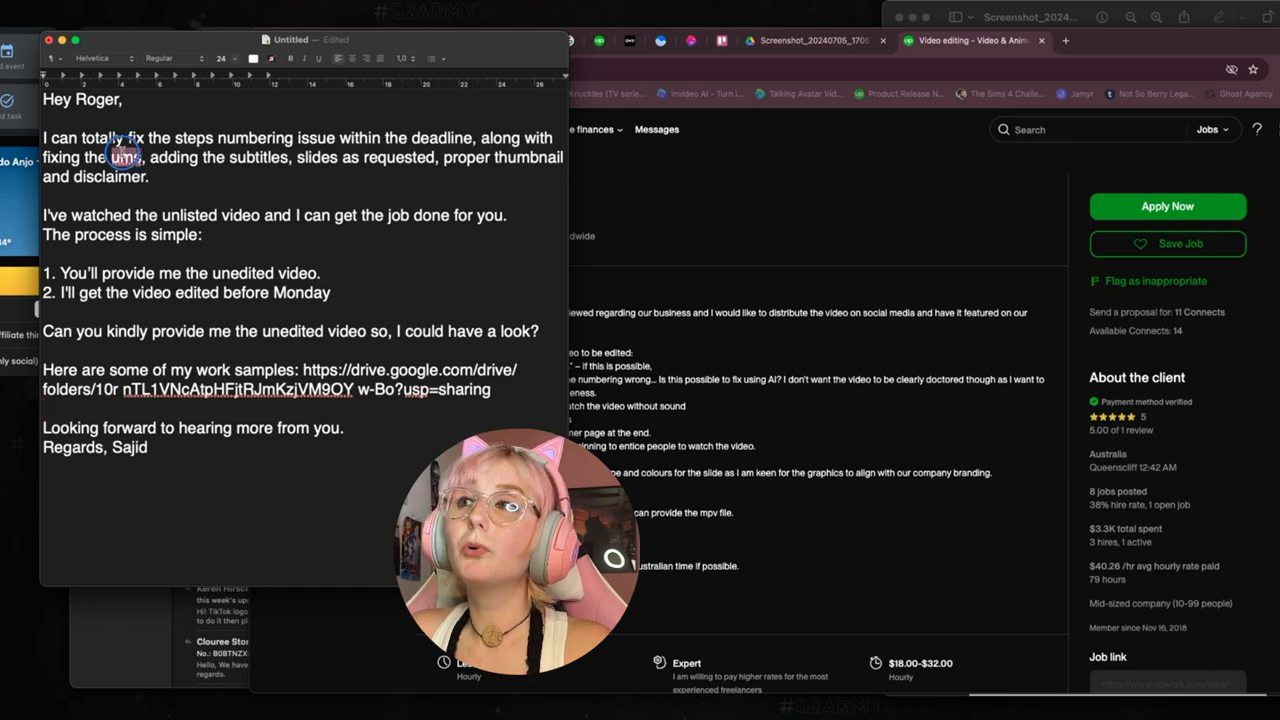
{"action": "left_click_drag", "start_coordinate": [122, 157], "coordinate": [150, 176]}
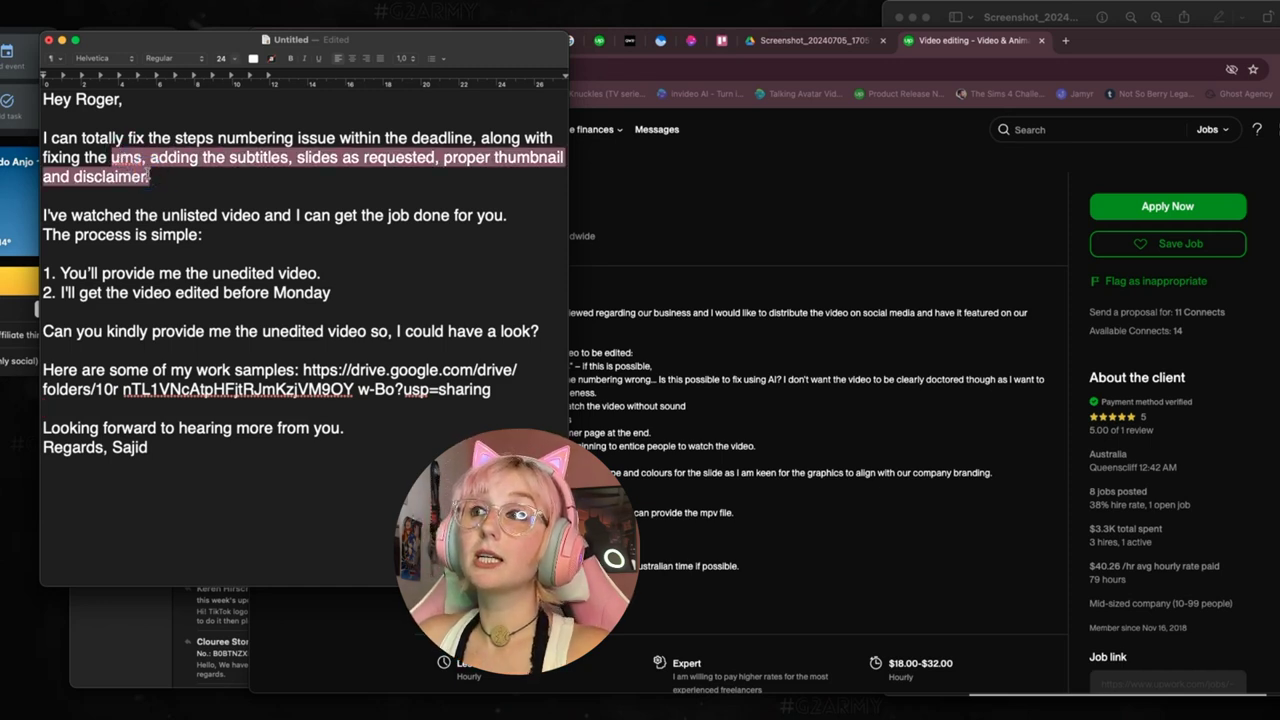
{"action": "left_click", "coordinate": [131, 270]}
{"action": "double_click", "coordinate": [131, 272]}
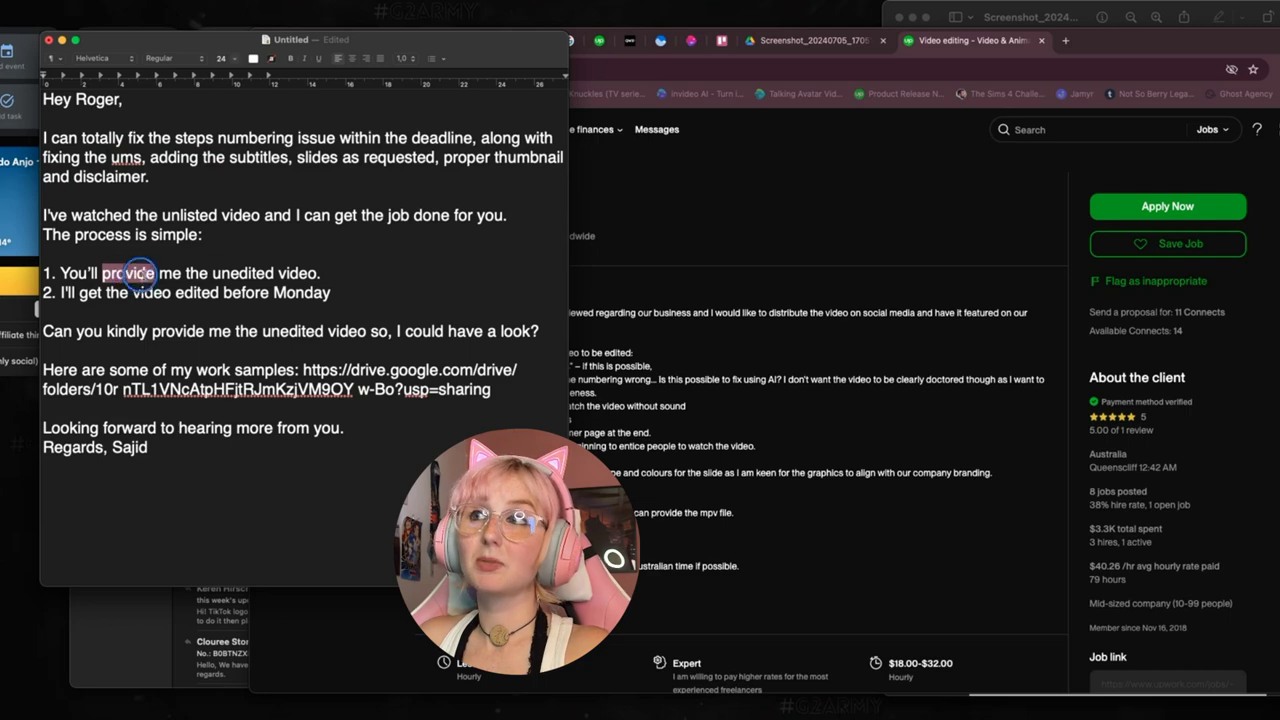
{"action": "left_click_drag", "start_coordinate": [131, 272], "coordinate": [166, 277]}
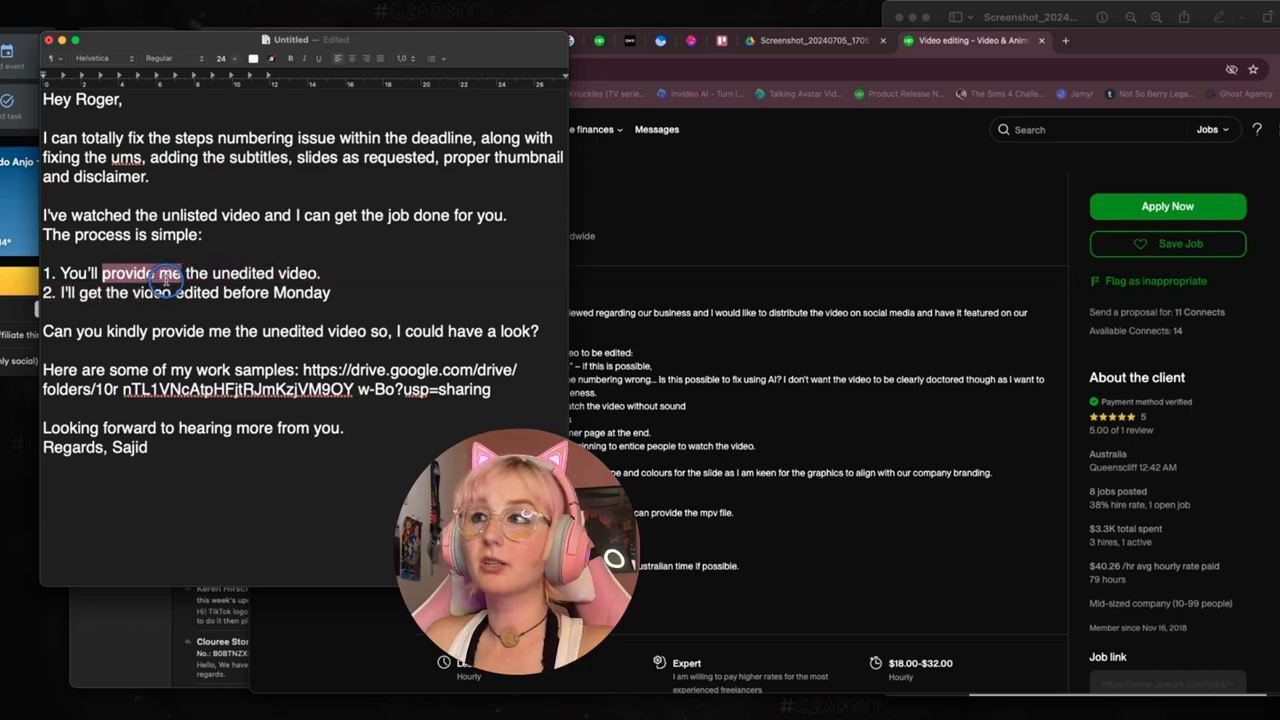
{"action": "left_click", "coordinate": [157, 362]}
{"action": "triple_click", "coordinate": [160, 368]}
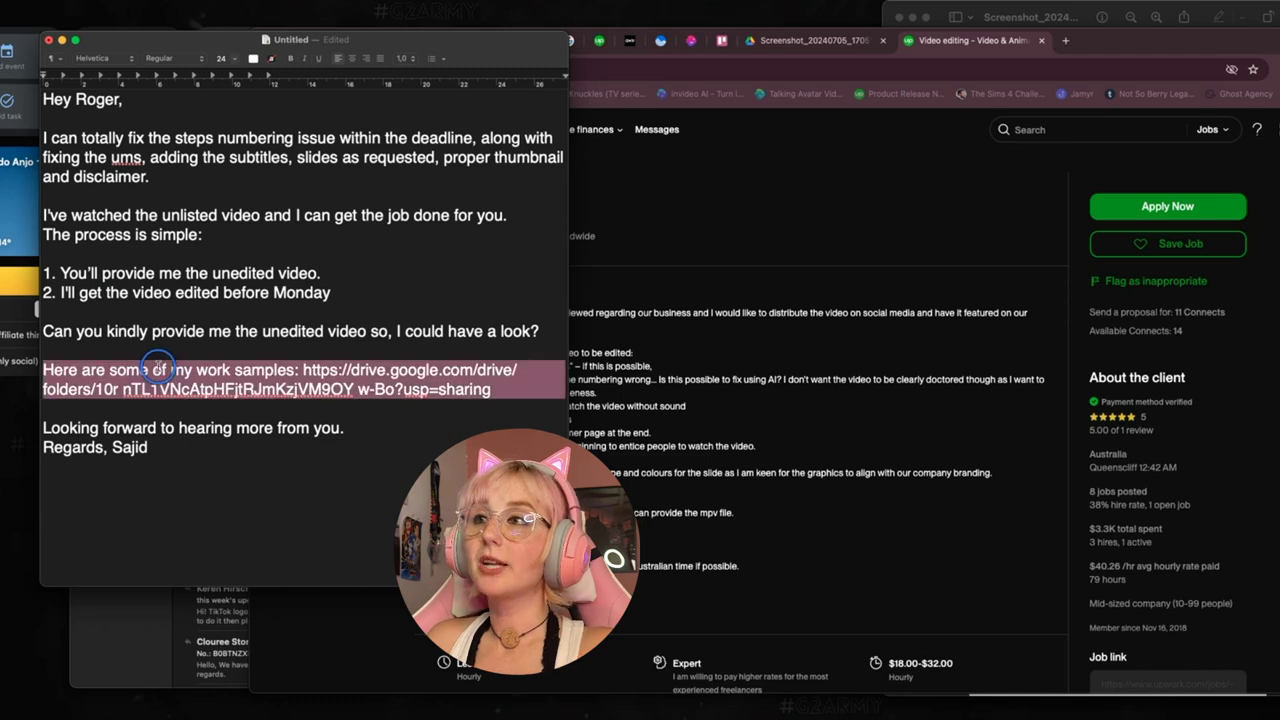
{"action": "left_click", "coordinate": [90, 102]}
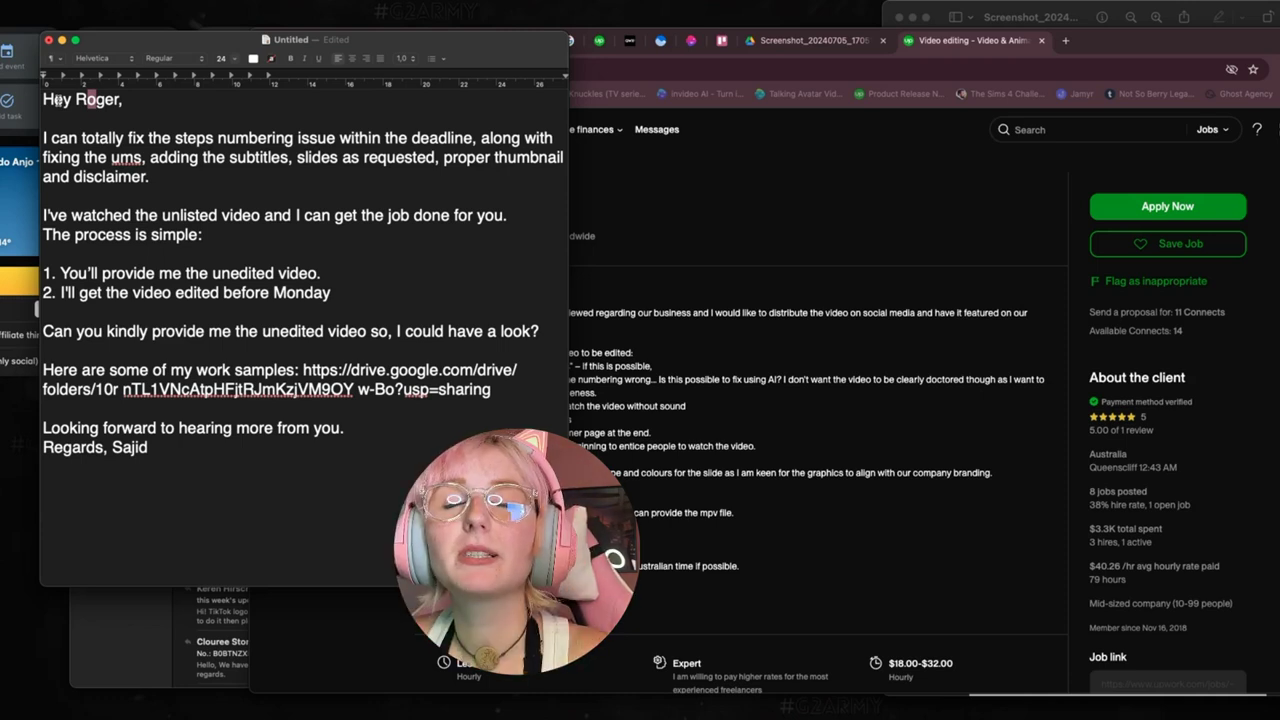
{"action": "scroll", "coordinate": [840, 283], "scroll_direction": "down", "scroll_amount": 8}
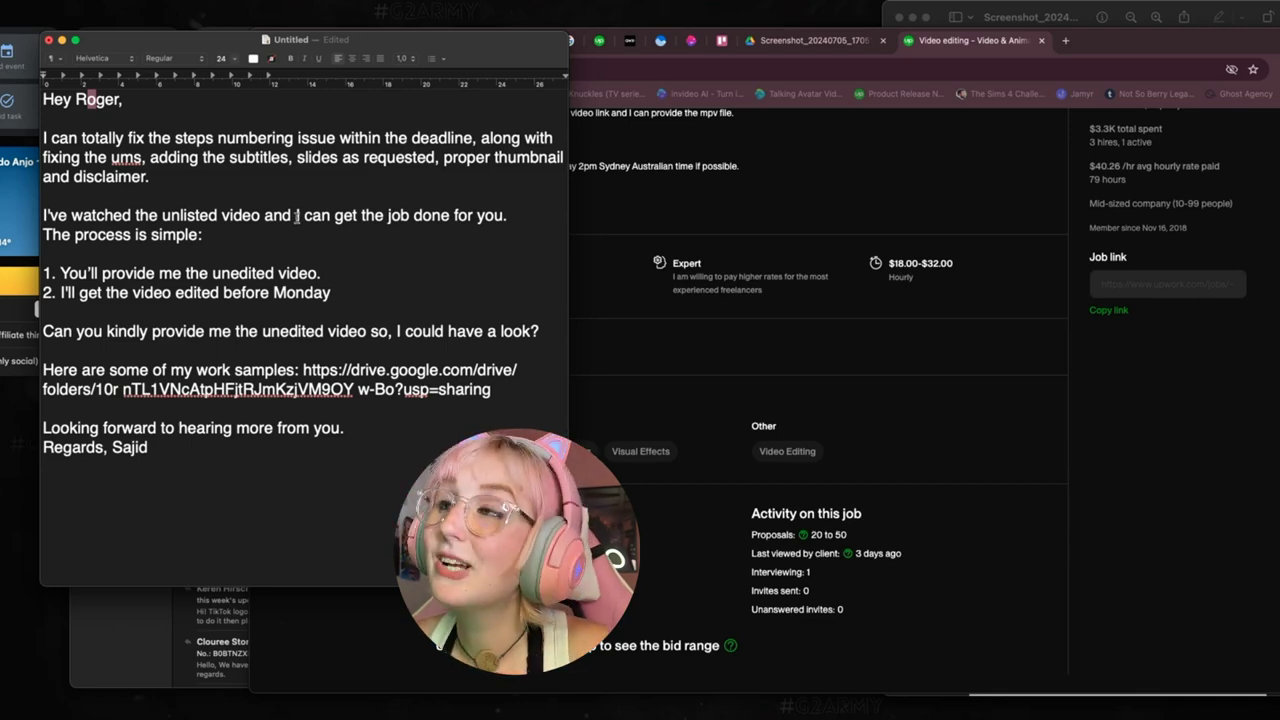
- Reread the rewritten opening line, then bring the original cover-letter screenshot forward for comparison
{"action": "left_click_drag", "start_coordinate": [381, 138], "coordinate": [43, 92]}
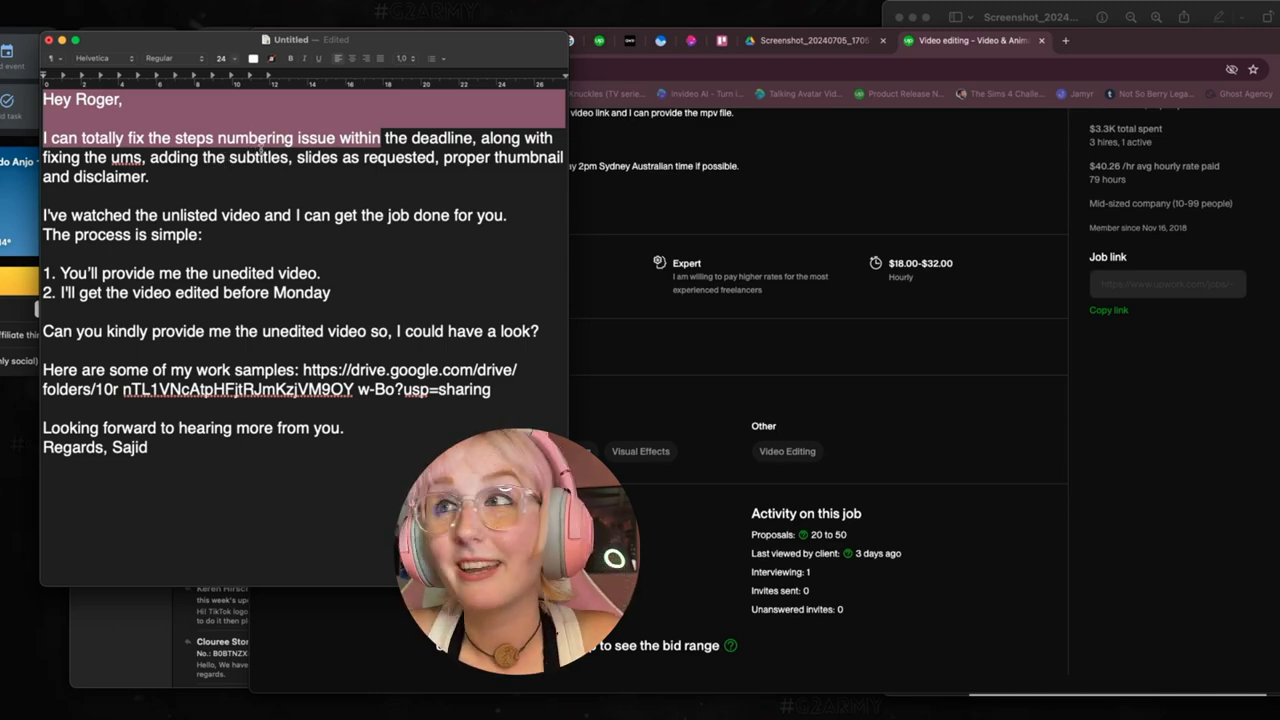
{"action": "double_click", "coordinate": [257, 152]}
{"action": "left_click", "coordinate": [254, 141]}
{"action": "double_click", "coordinate": [254, 139]}
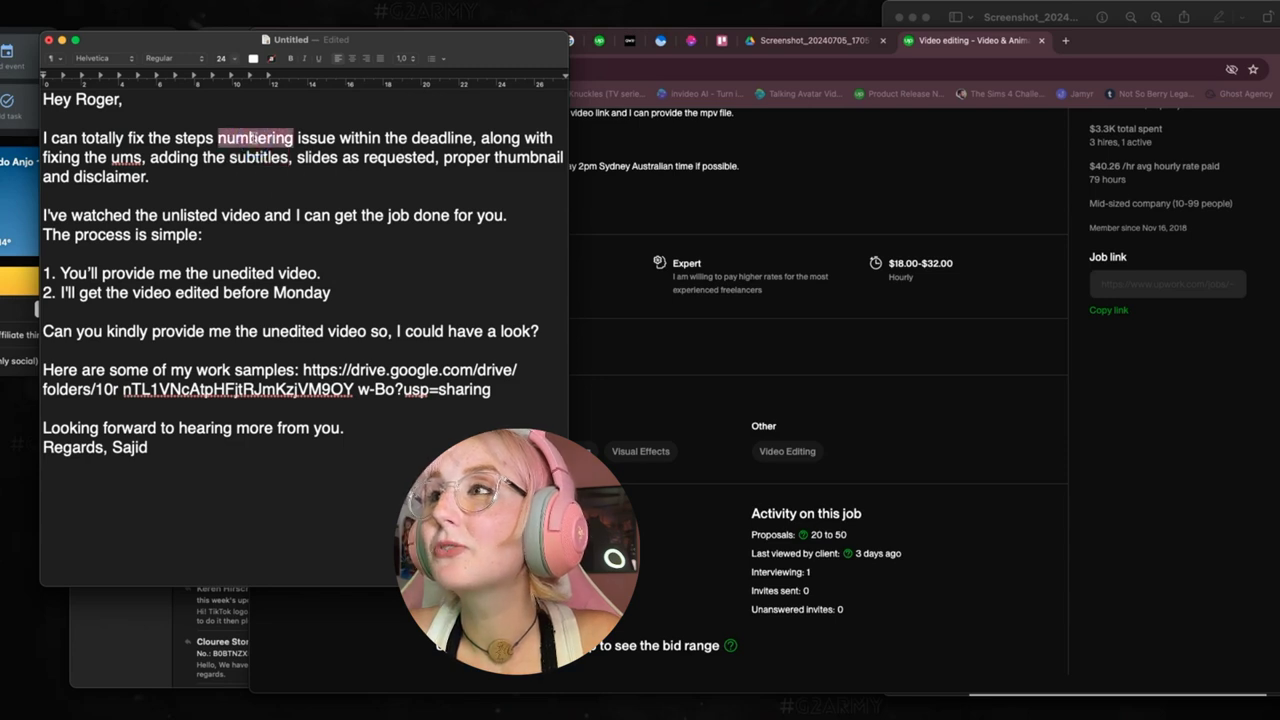
{"action": "left_click", "coordinate": [253, 138]}
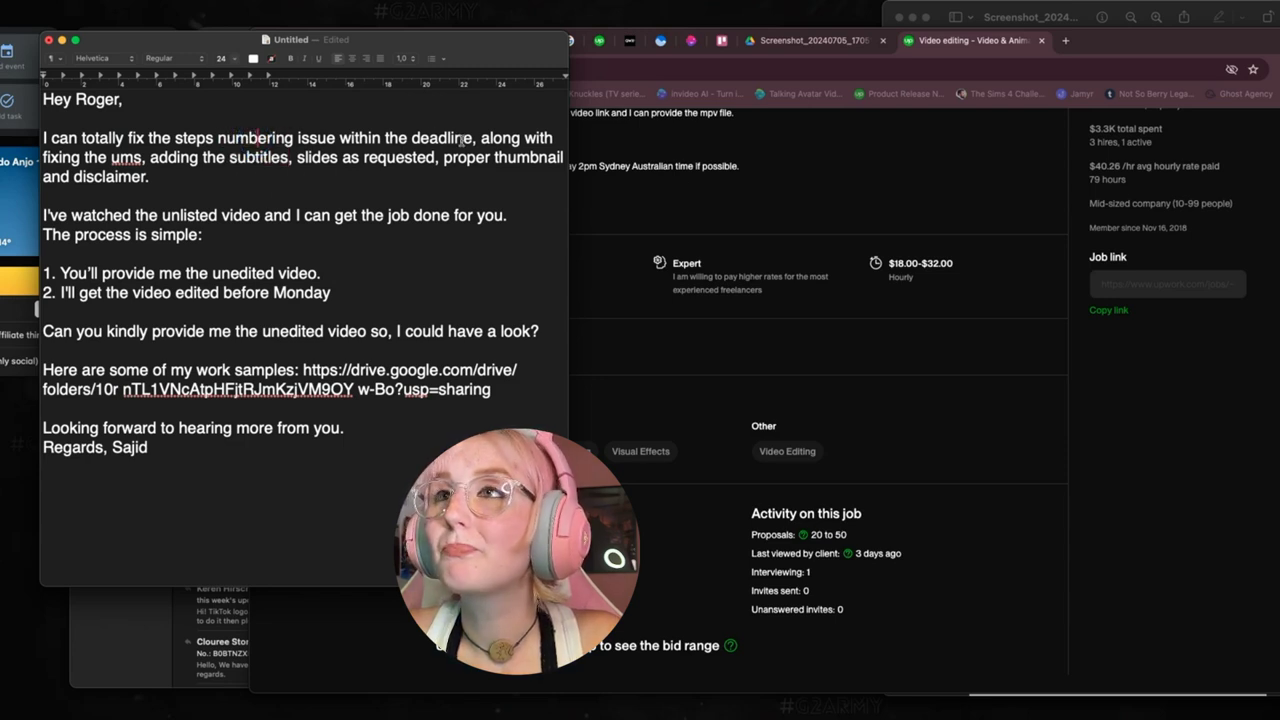
{"action": "left_click", "coordinate": [1093, 22]}
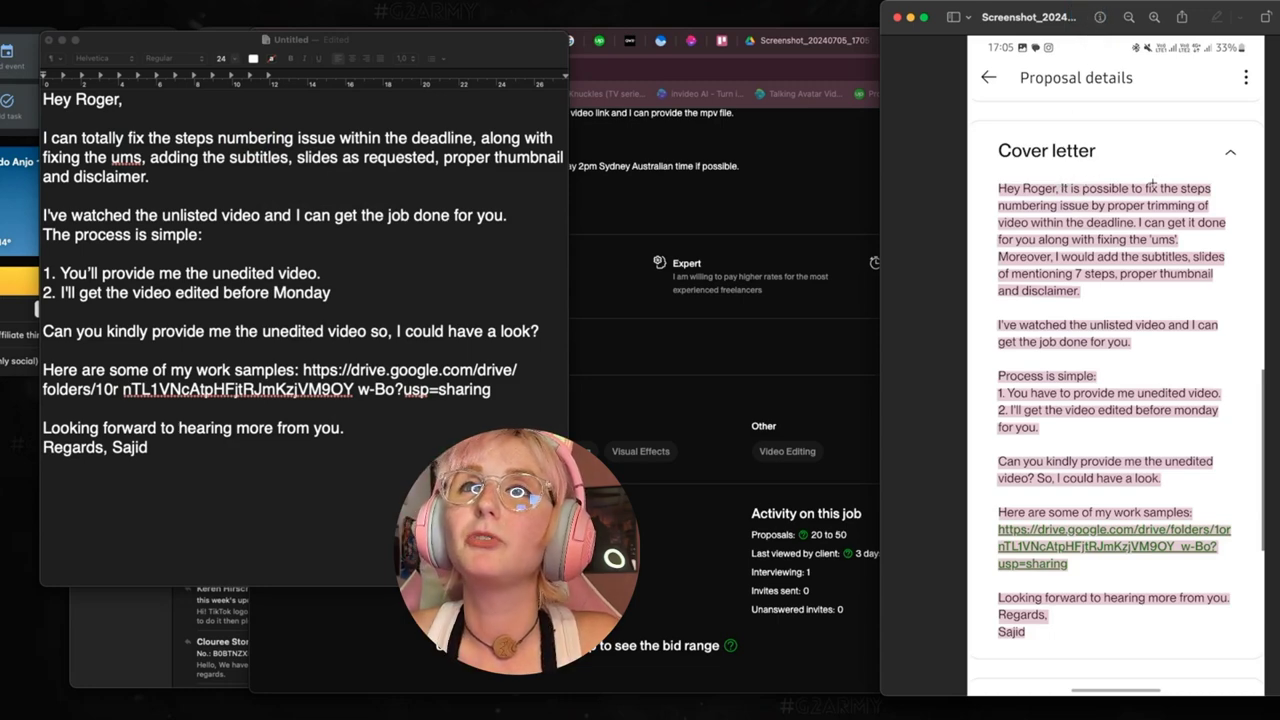
{"action": "left_click", "coordinate": [45, 138]}
{"action": "left_click_drag", "start_coordinate": [45, 135], "coordinate": [476, 133]}
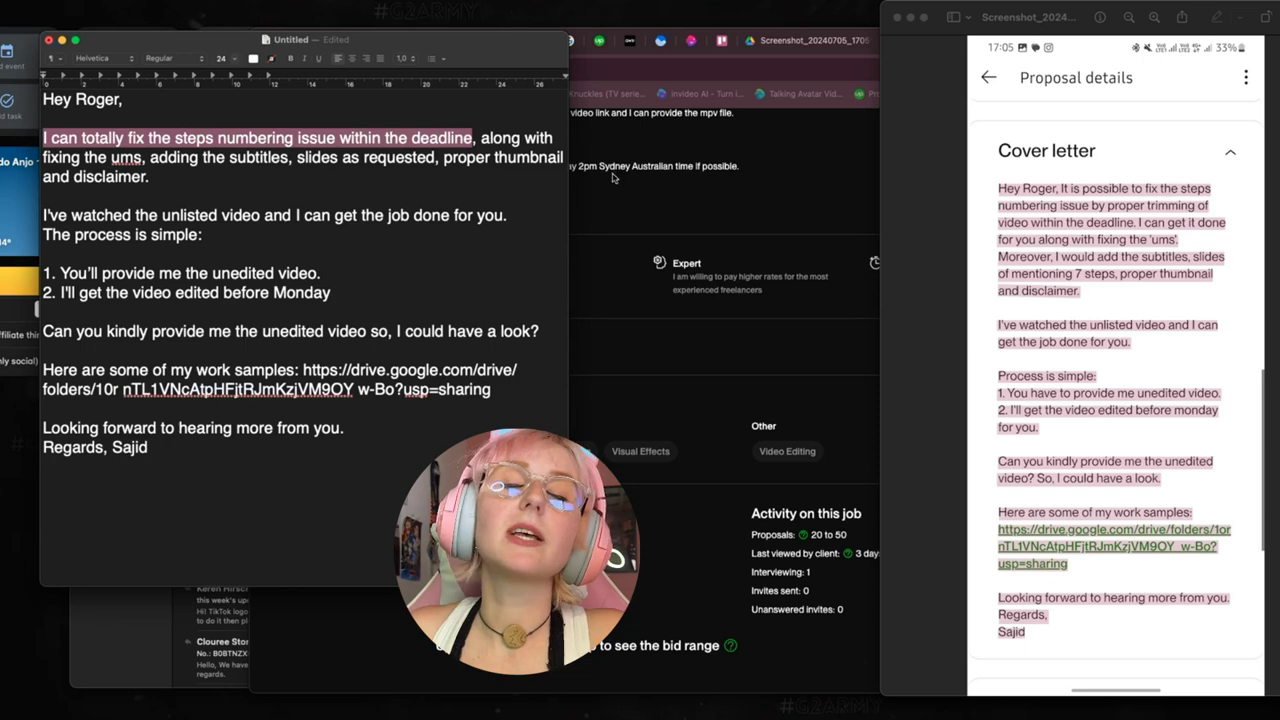